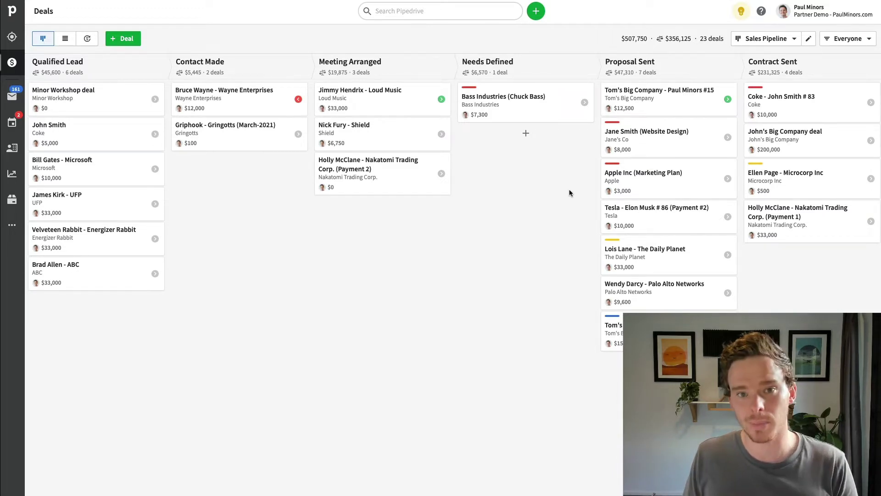
Step: Browse the Mortgage and Consulting pipelines, return to Sales, then open Insights' New funnel conversion report
{"action": "left_click", "coordinate": [778, 46]}
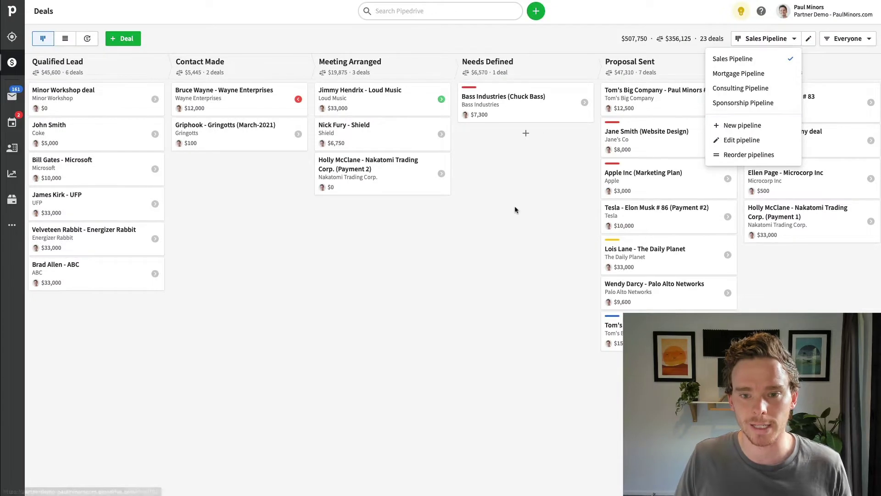
{"action": "left_click", "coordinate": [514, 210]}
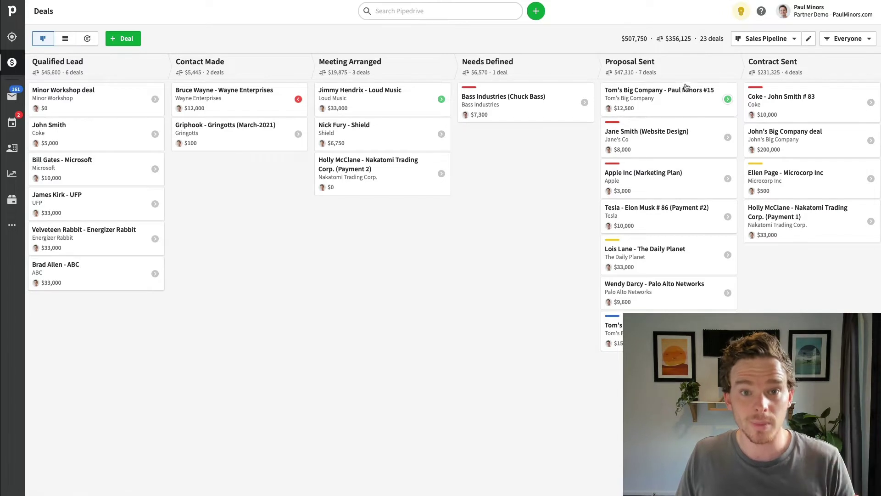
{"action": "left_click", "coordinate": [765, 39]}
{"action": "left_click", "coordinate": [775, 73]}
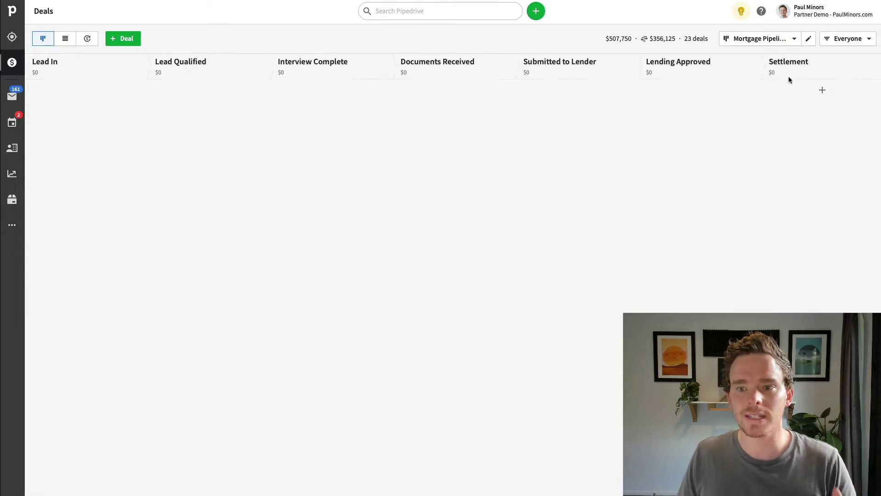
{"action": "left_click", "coordinate": [773, 40]}
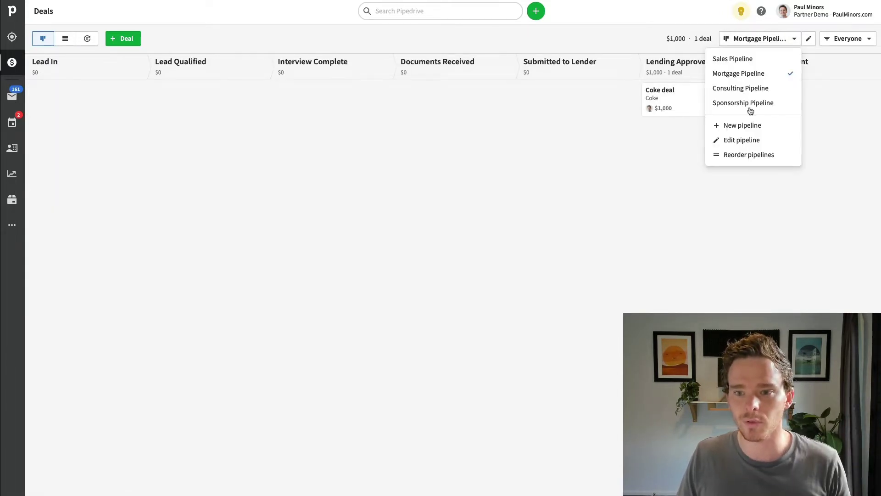
{"action": "left_click", "coordinate": [759, 88]}
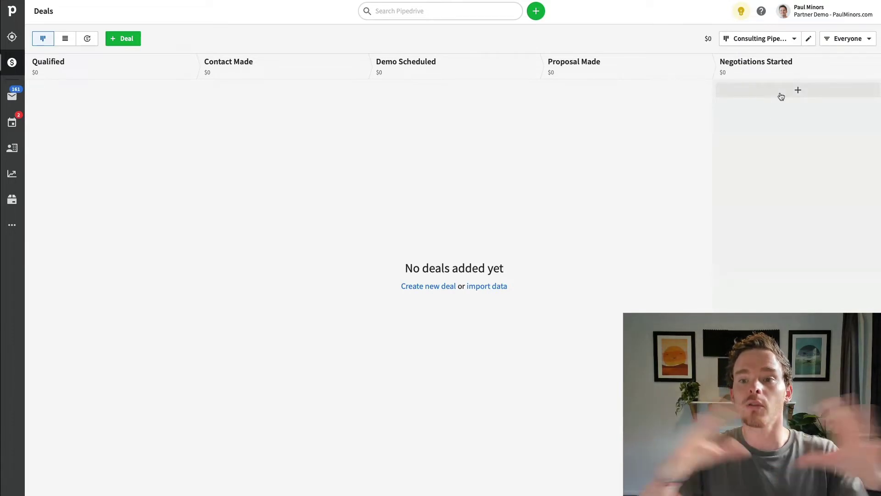
{"action": "left_click", "coordinate": [733, 41]}
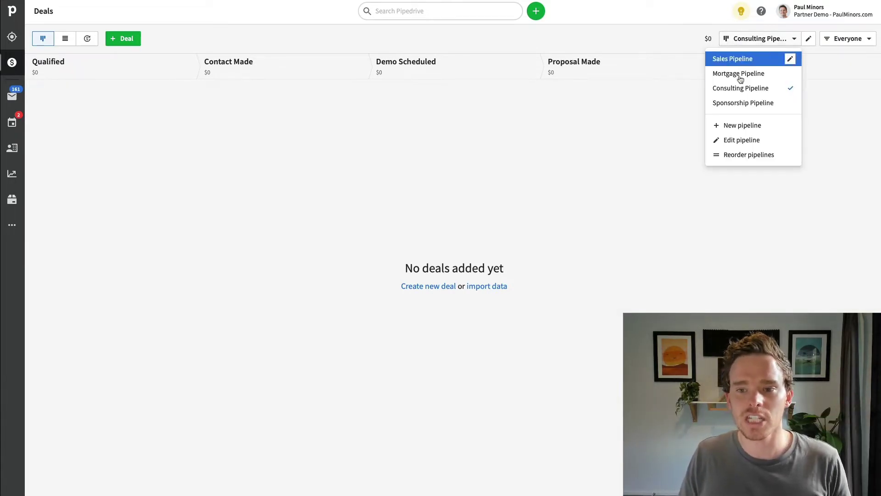
{"action": "left_click", "coordinate": [734, 58]}
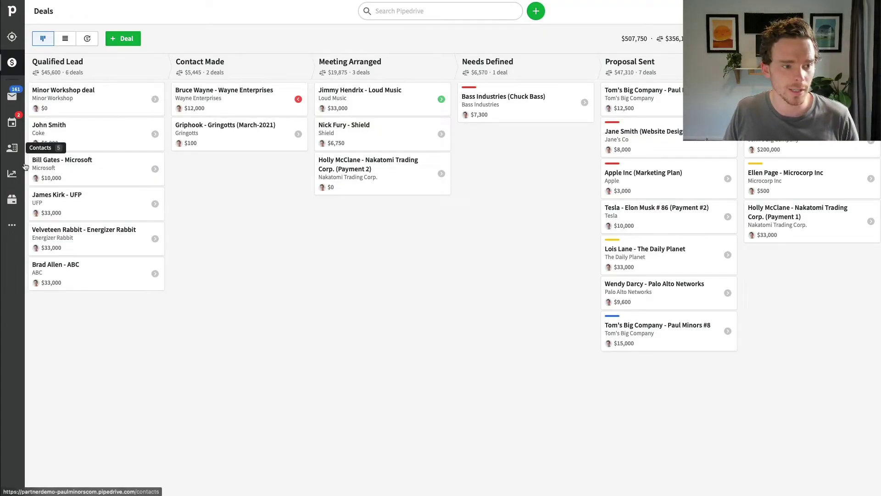
{"action": "left_click", "coordinate": [28, 174]}
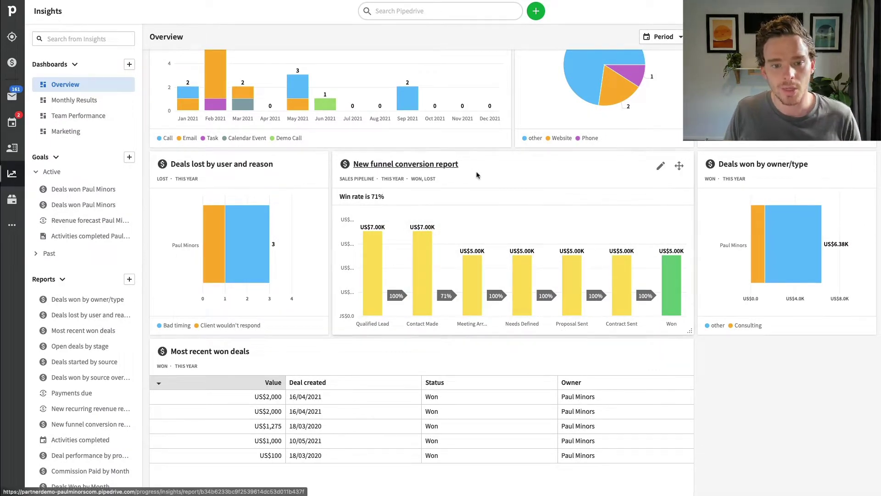
{"action": "left_click", "coordinate": [422, 165]}
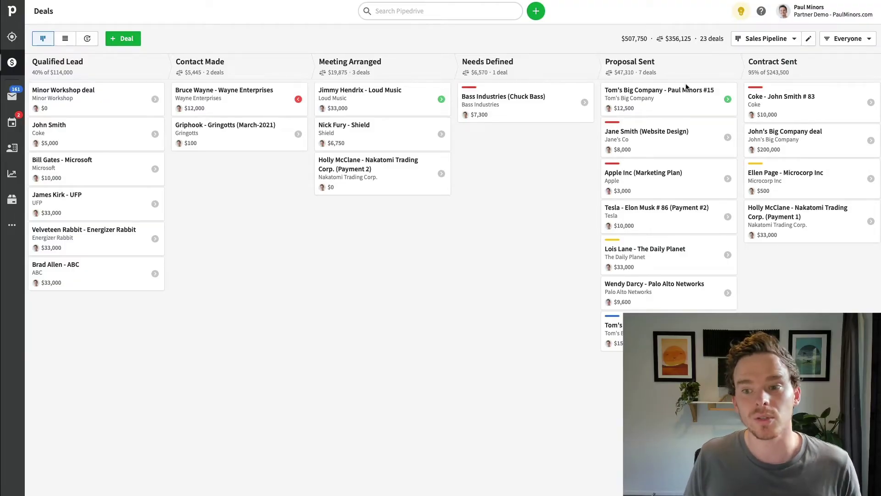
Step: Filter the deals board to show only your own deals
{"action": "left_click", "coordinate": [850, 40]}
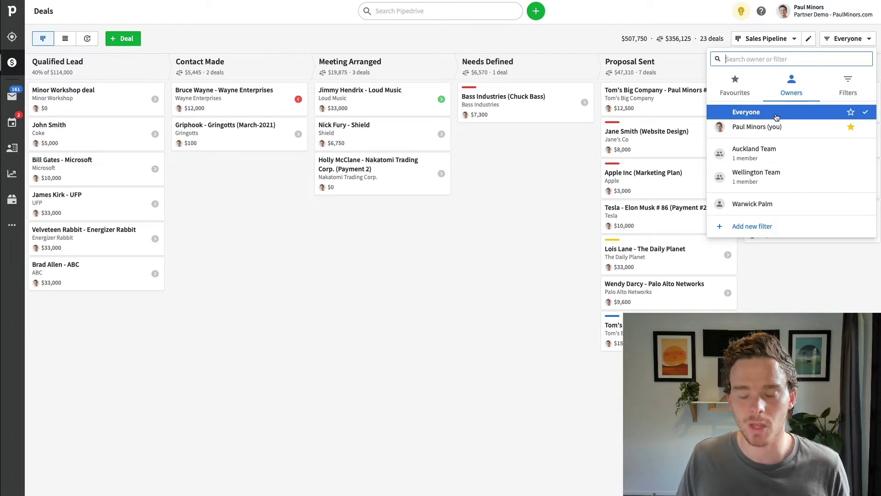
{"action": "left_click", "coordinate": [834, 43]}
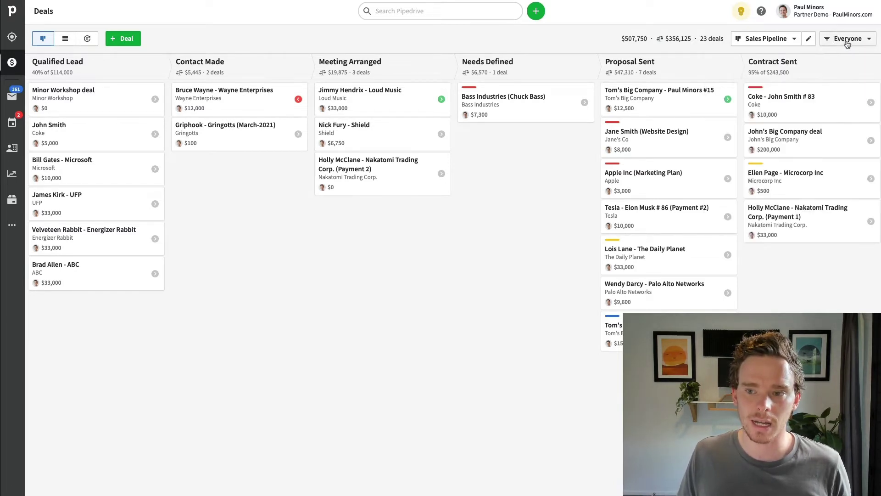
{"action": "left_click", "coordinate": [844, 39]}
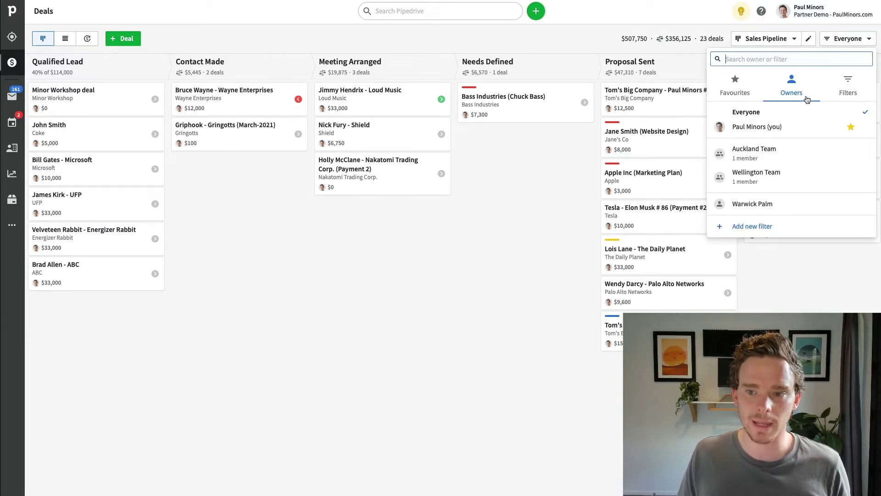
{"action": "left_click", "coordinate": [752, 112]}
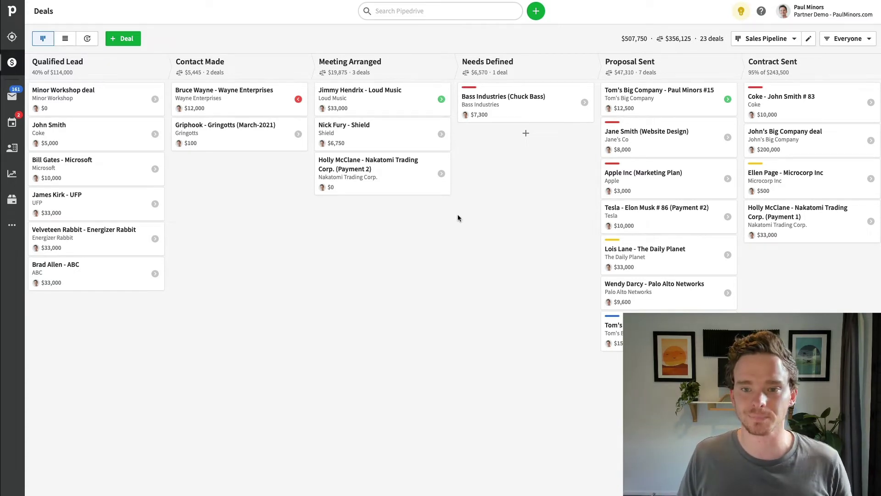
{"action": "left_click", "coordinate": [836, 44]}
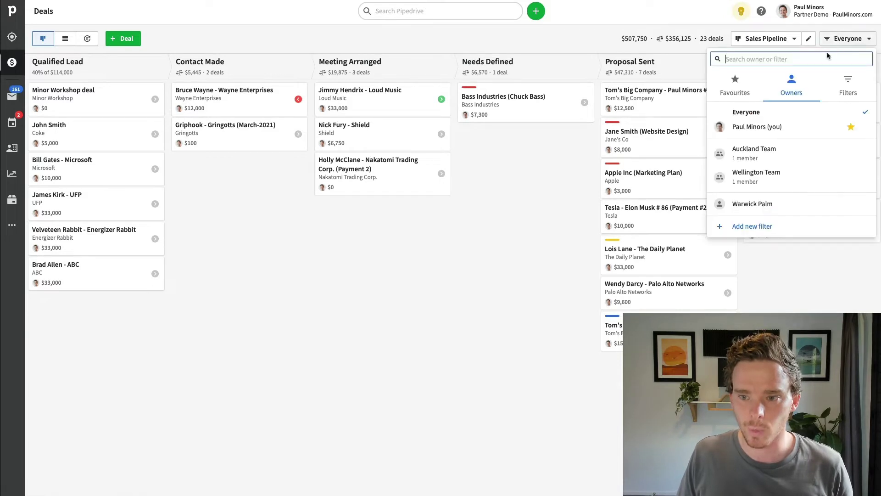
{"action": "left_click", "coordinate": [764, 128]}
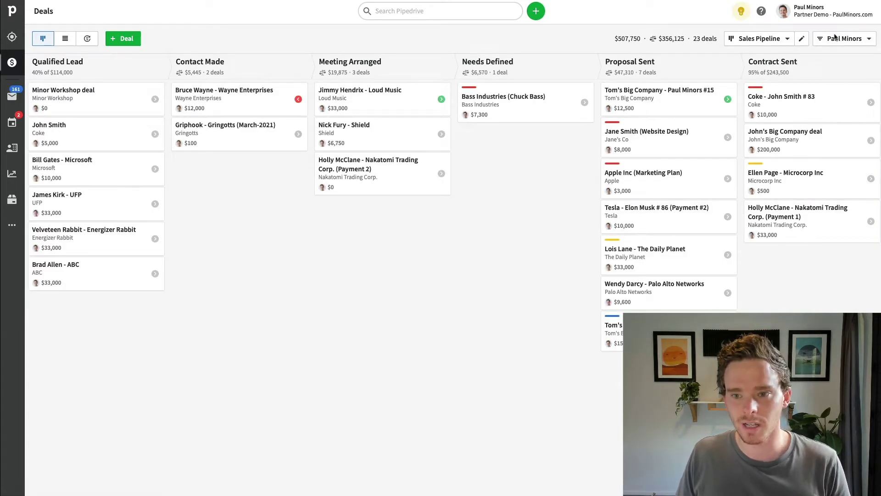
Step: Check the team owner options, then open the Bass Industries deal
{"action": "left_click", "coordinate": [835, 38]}
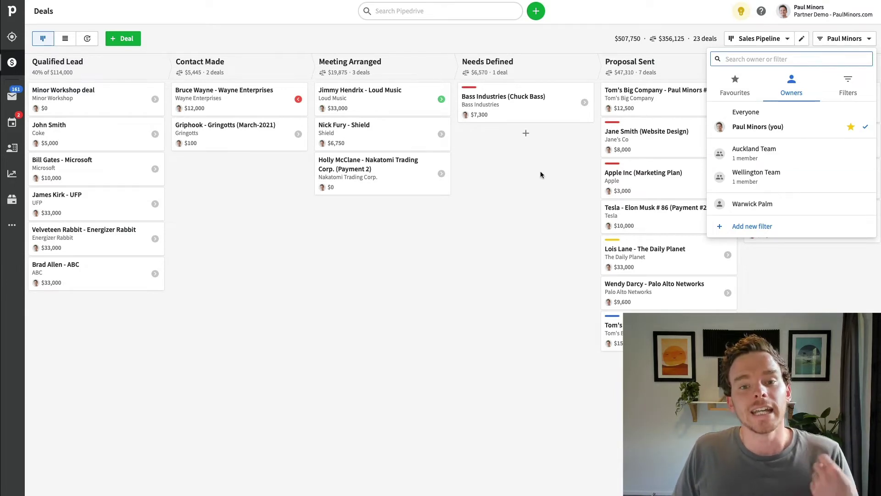
{"action": "left_click", "coordinate": [526, 177]}
{"action": "left_click", "coordinate": [491, 105]}
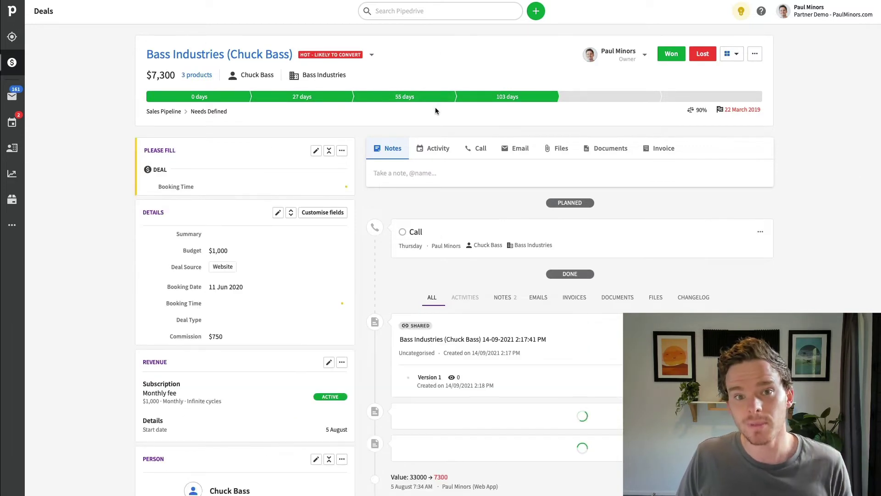
Step: Set the Bass Industries deal's Deal Type to Consulting and save it
{"action": "left_click", "coordinate": [196, 75]}
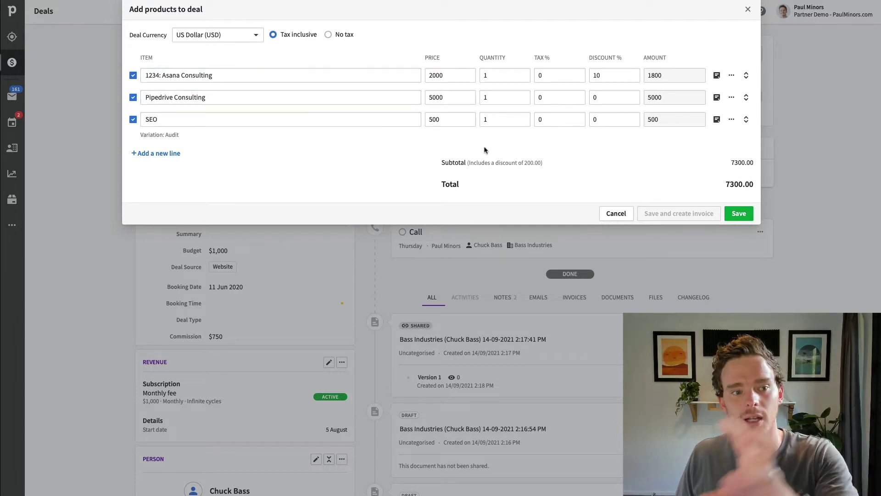
{"action": "left_click", "coordinate": [613, 237]}
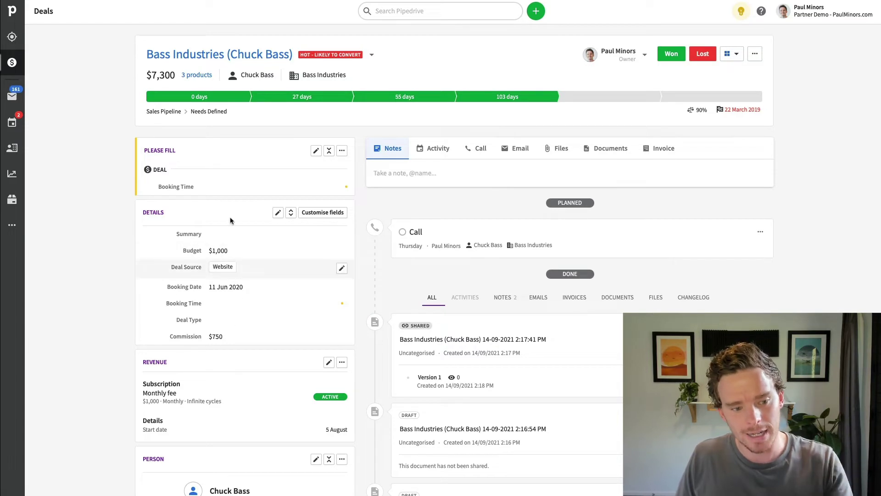
{"action": "scroll", "coordinate": [215, 317], "scroll_direction": "down", "scroll_amount": 1}
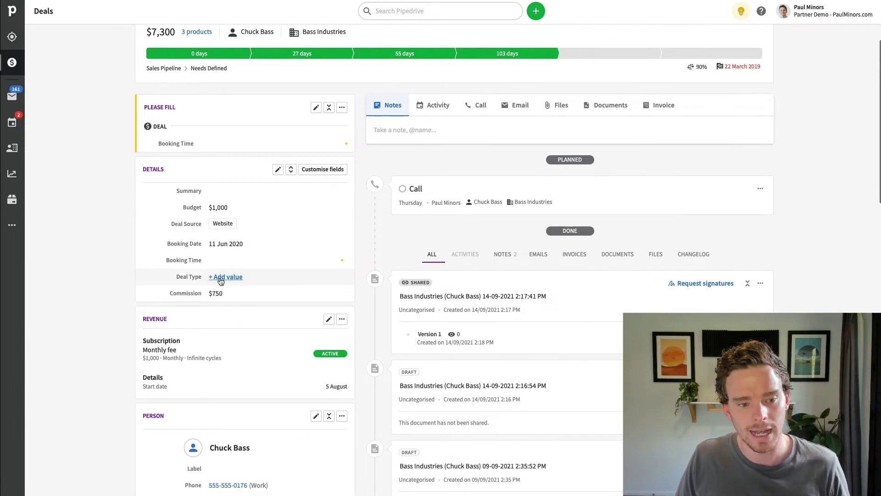
{"action": "left_click", "coordinate": [227, 276]}
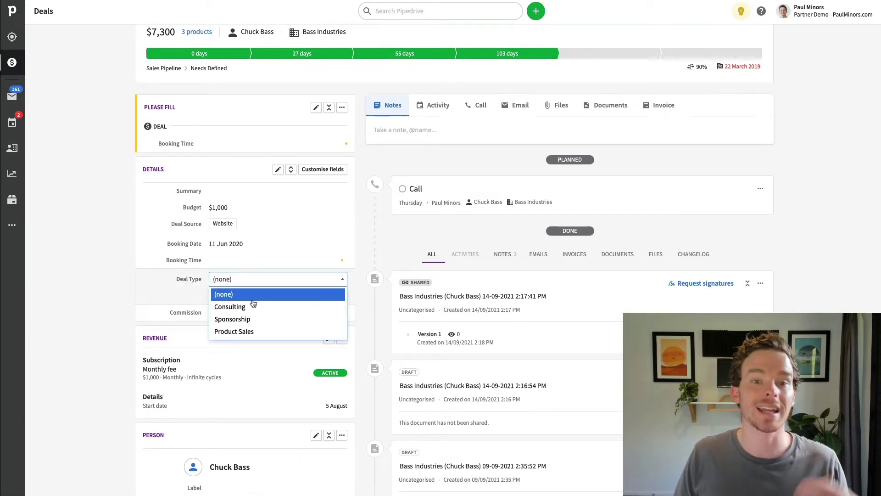
{"action": "left_click", "coordinate": [239, 306]}
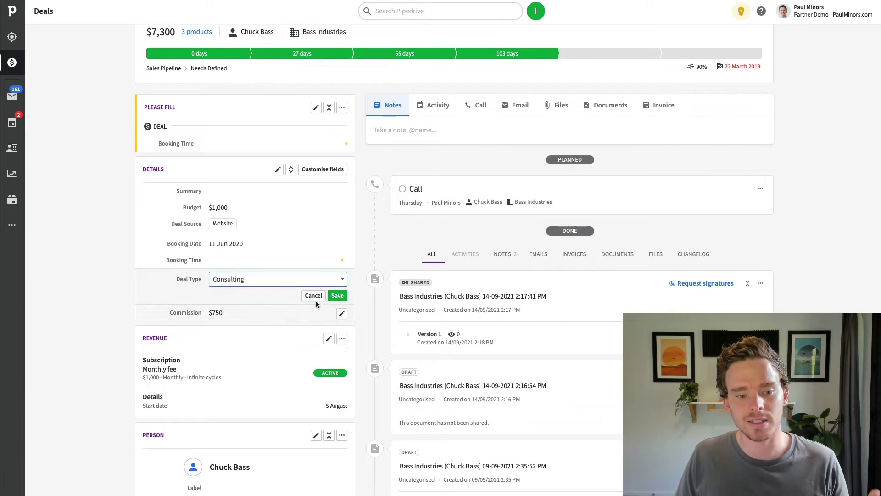
{"action": "left_click", "coordinate": [320, 377]}
Step: Return to the deals pipeline board and show the owners and saved filters list
{"action": "scroll", "coordinate": [273, 290], "scroll_direction": "up", "scroll_amount": 1}
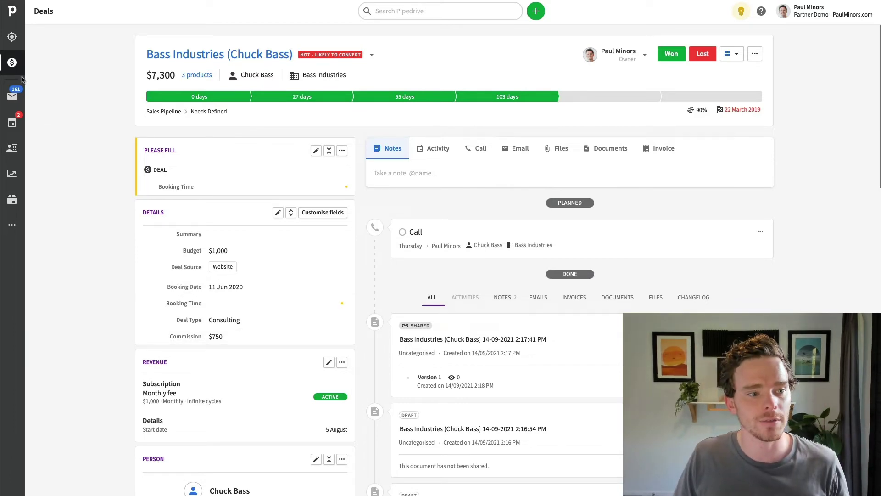
{"action": "left_click", "coordinate": [12, 62]}
{"action": "left_click", "coordinate": [844, 38]}
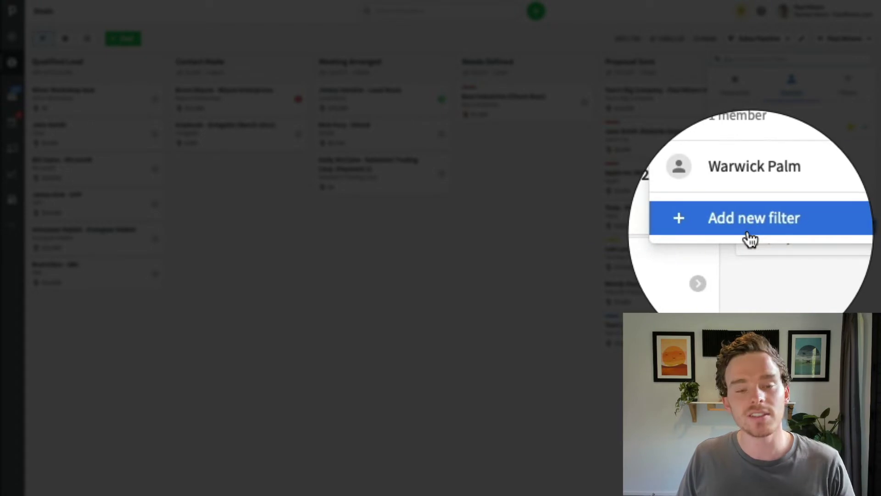
Step: Create and save a new deal filter with the condition Deal Type is Consulting
{"action": "left_click", "coordinate": [748, 234]}
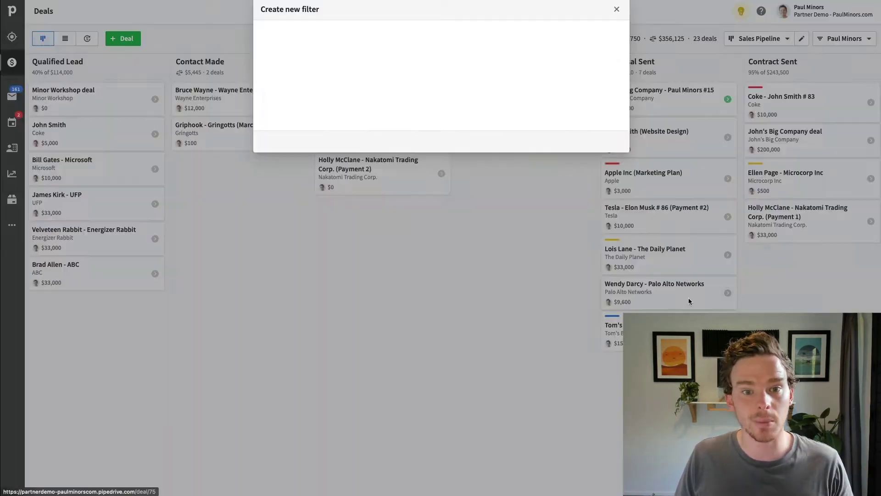
{"action": "left_click", "coordinate": [274, 52]}
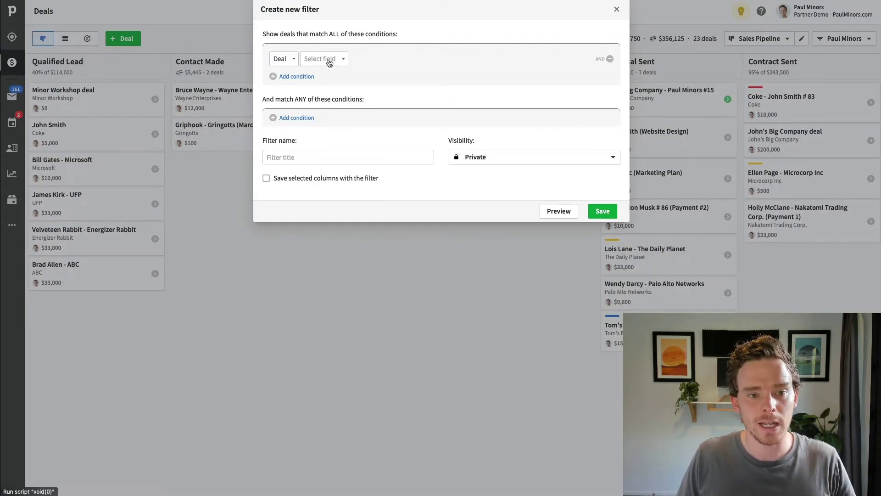
{"action": "left_click", "coordinate": [330, 59]}
{"action": "type", "text": "type"}
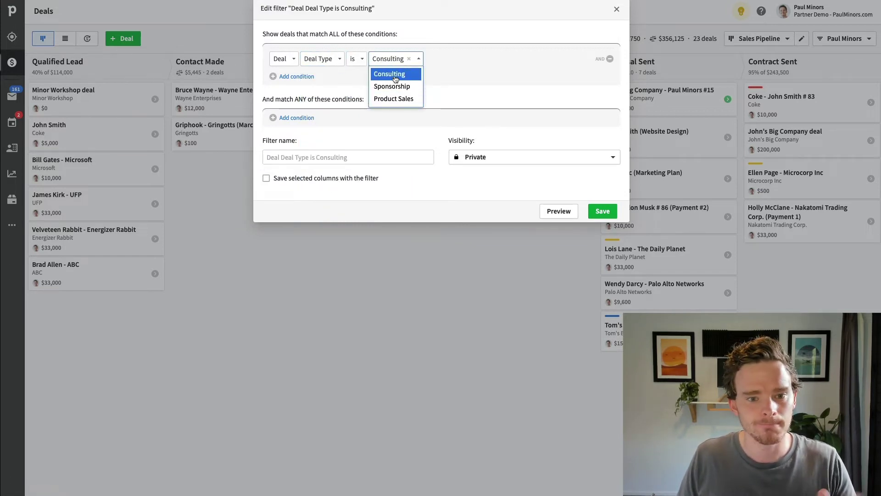
{"action": "key", "text": "Escape"}
{"action": "left_click", "coordinate": [592, 210]}
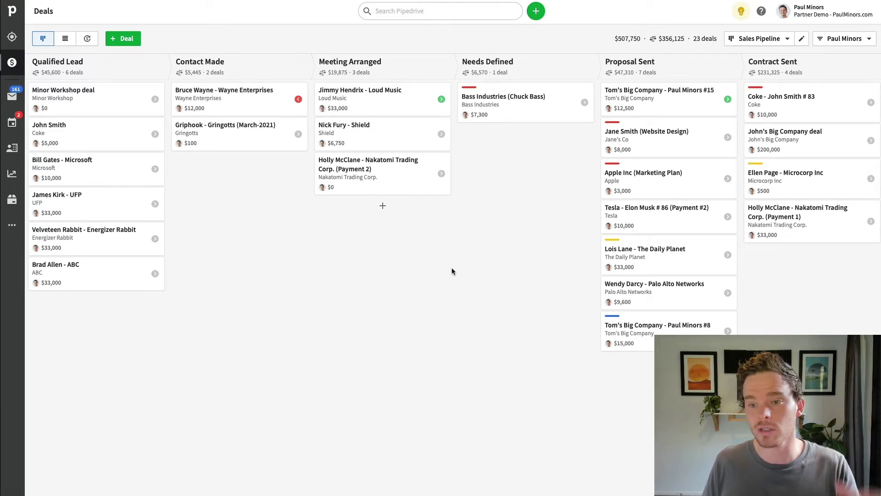
Step: Start another new filter with a condition based on the Person record
{"action": "left_click", "coordinate": [852, 44]}
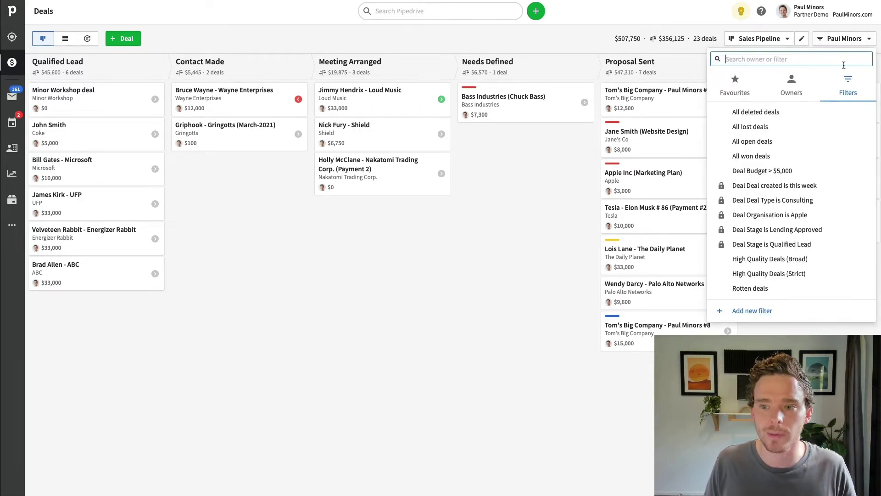
{"action": "left_click", "coordinate": [775, 311]}
{"action": "left_click", "coordinate": [299, 53]}
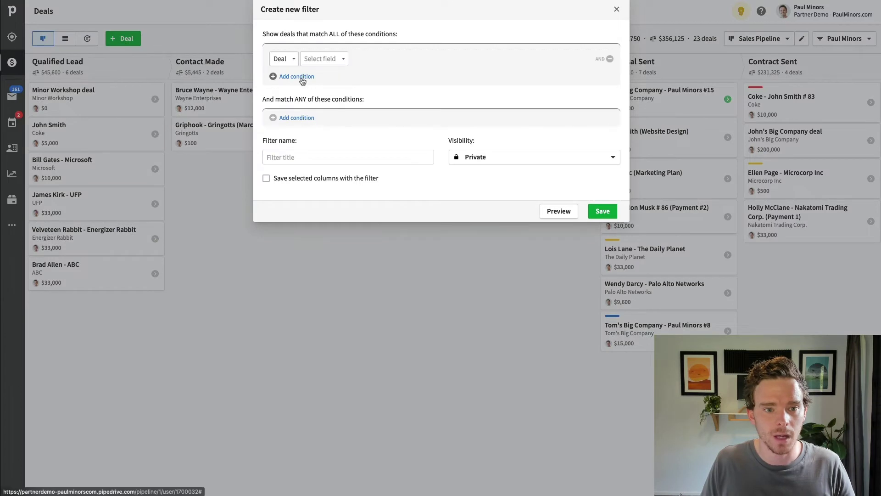
{"action": "left_click", "coordinate": [295, 62]}
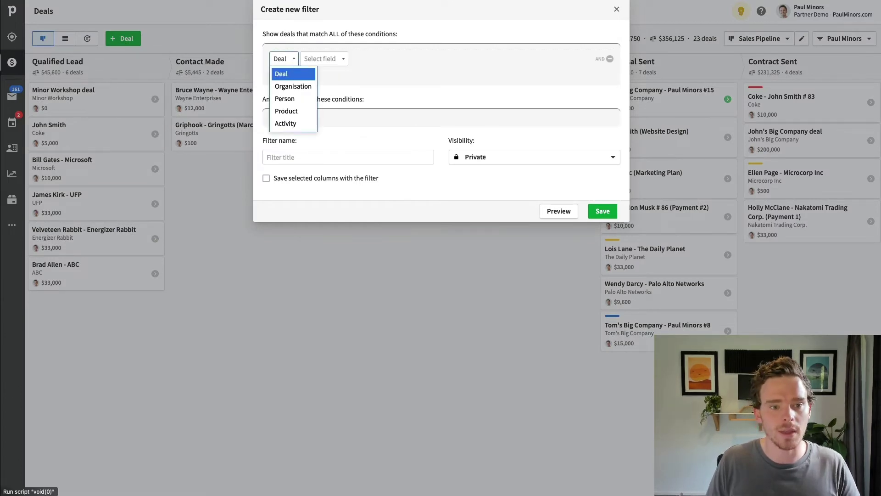
{"action": "left_click", "coordinate": [284, 98]}
Step: Make the condition Address (details) Country is New Zealand and preview it on the board
{"action": "left_click", "coordinate": [327, 59]}
{"action": "type", "text": "add"}
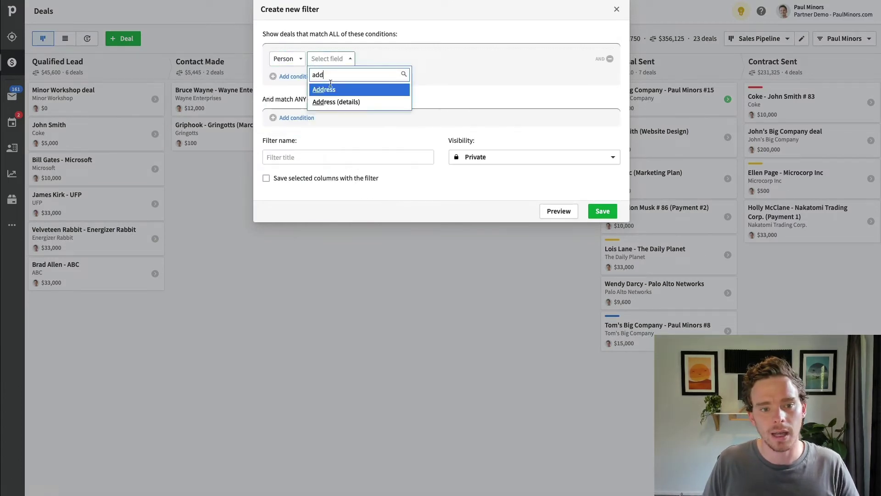
{"action": "left_click", "coordinate": [336, 102]}
{"action": "left_click", "coordinate": [403, 58]}
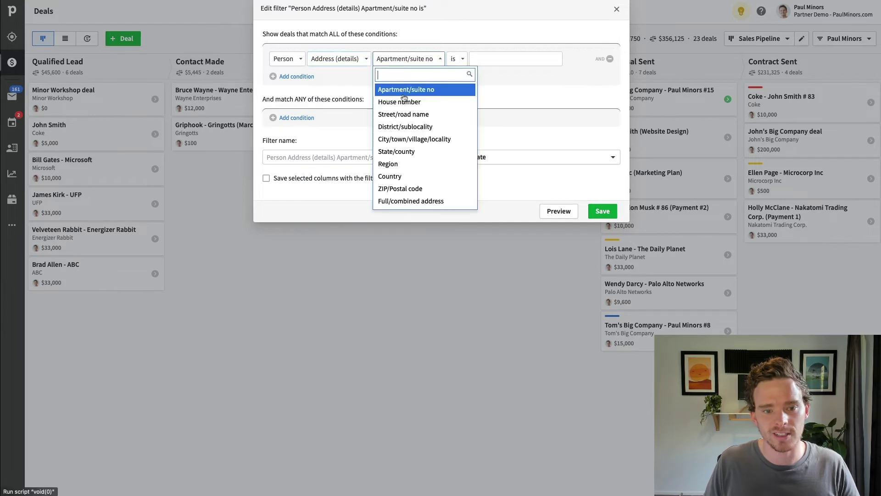
{"action": "left_click", "coordinate": [419, 179]}
{"action": "left_click", "coordinate": [466, 62]}
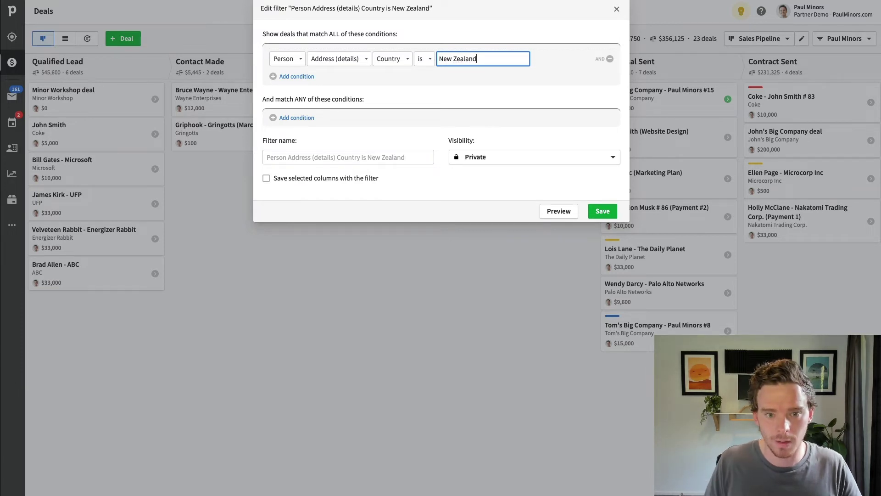
{"action": "type", "text": "New Zealand"}
{"action": "left_click", "coordinate": [557, 212]}
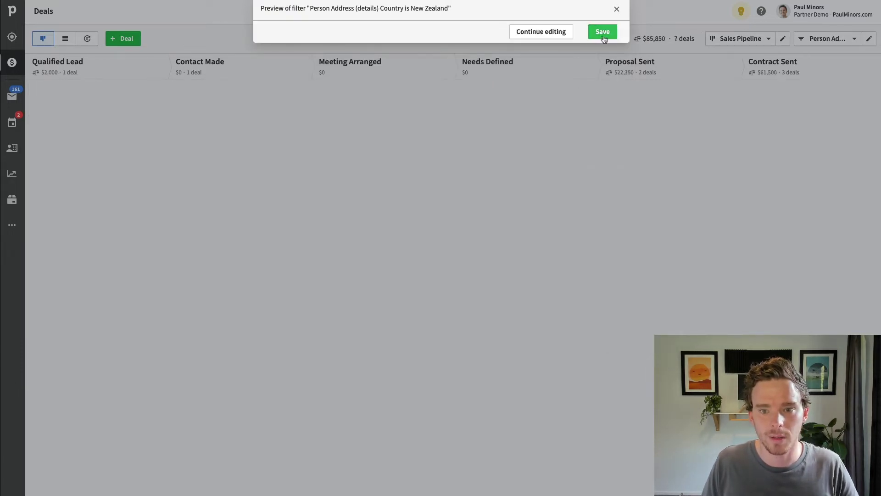
Step: Save the New Zealand filter
{"action": "left_click", "coordinate": [604, 39]}
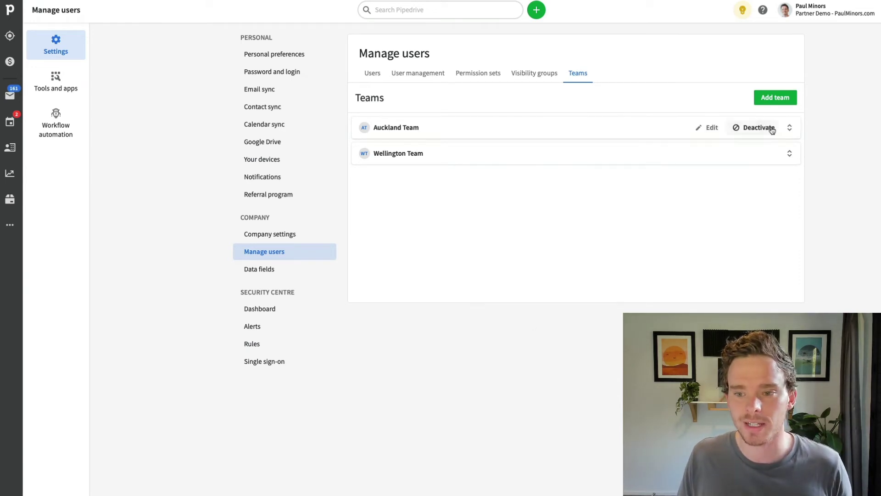
Step: Inspect the Auckland and Wellington Team members, then return to the deals board
{"action": "left_click", "coordinate": [788, 128]}
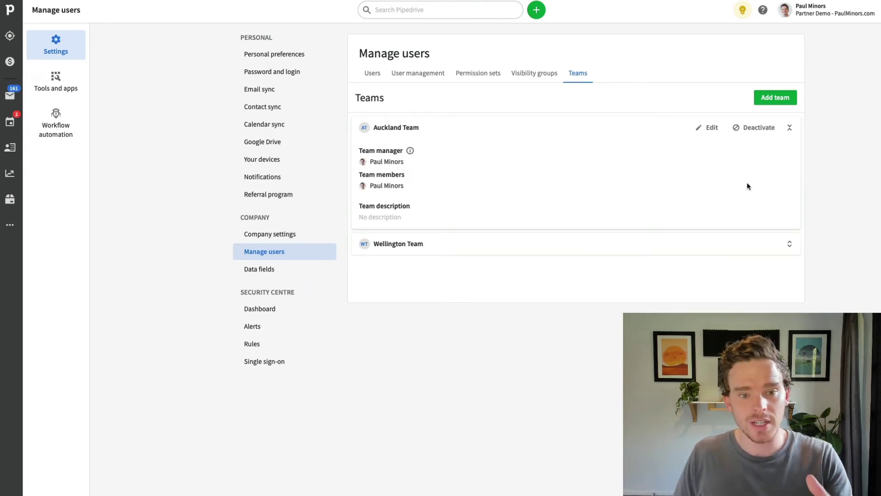
{"action": "left_click", "coordinate": [788, 128]}
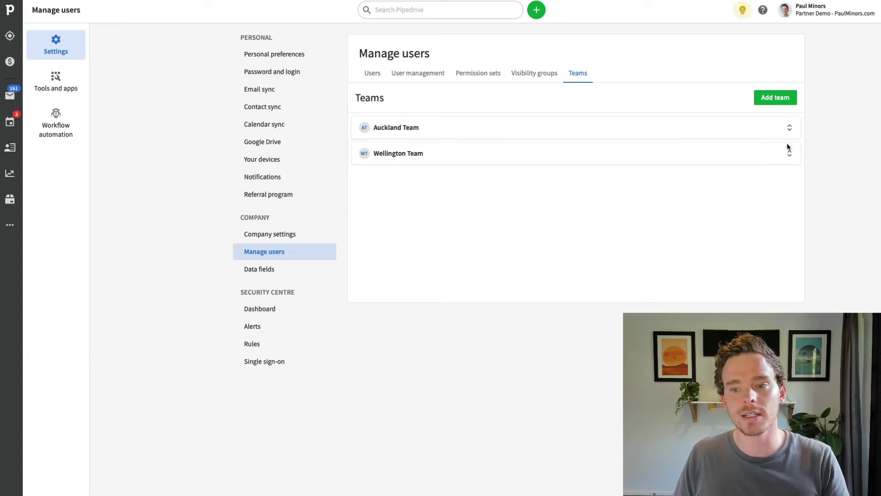
{"action": "left_click", "coordinate": [789, 153]}
{"action": "left_click", "coordinate": [788, 153]}
{"action": "left_click", "coordinate": [789, 128]}
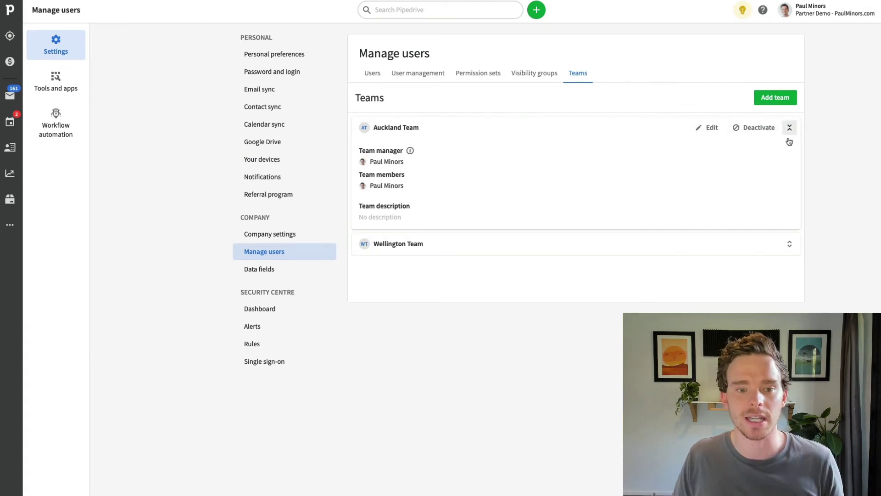
{"action": "left_click", "coordinate": [788, 129]}
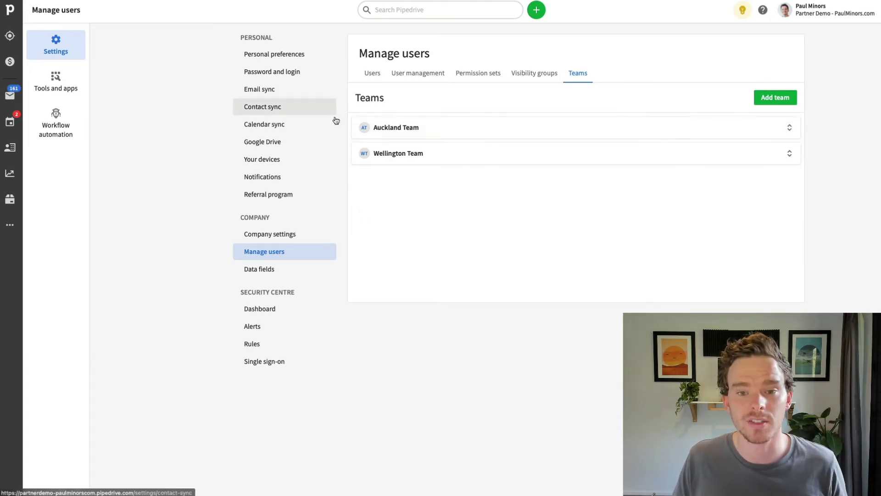
{"action": "left_click", "coordinate": [10, 62]}
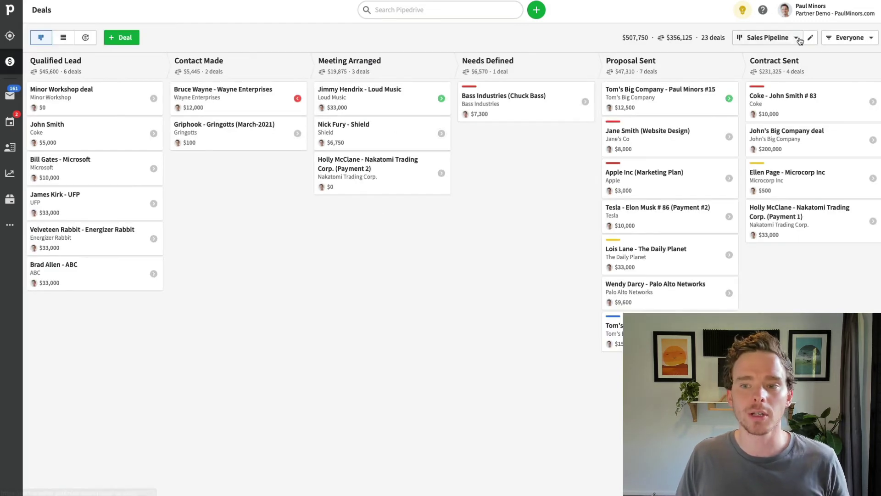
Step: Filter the deals board to show only the Auckland Team's deals
{"action": "left_click", "coordinate": [842, 38]}
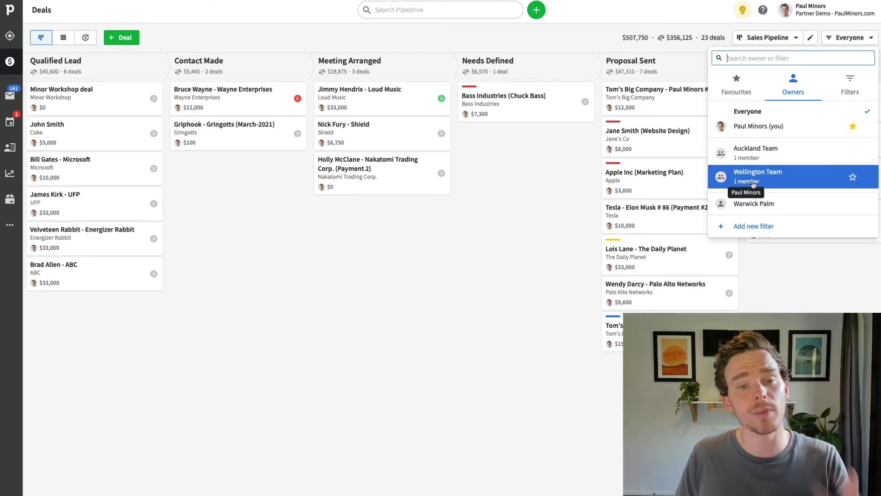
{"action": "left_click", "coordinate": [757, 152]}
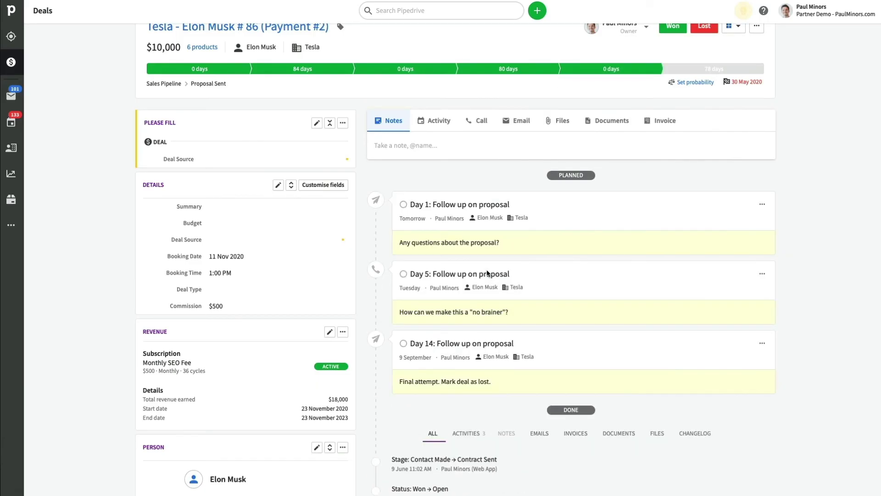
Step: Open course lesson 2.2 Setting up your pipeline(s) from the dashboard
{"action": "scroll", "coordinate": [490, 269], "scroll_direction": "up", "scroll_amount": 1}
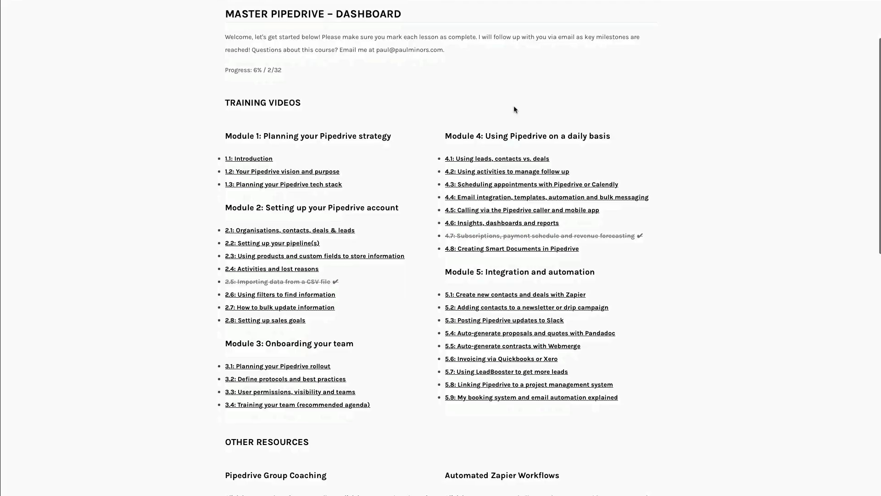
{"action": "left_click", "coordinate": [288, 243]}
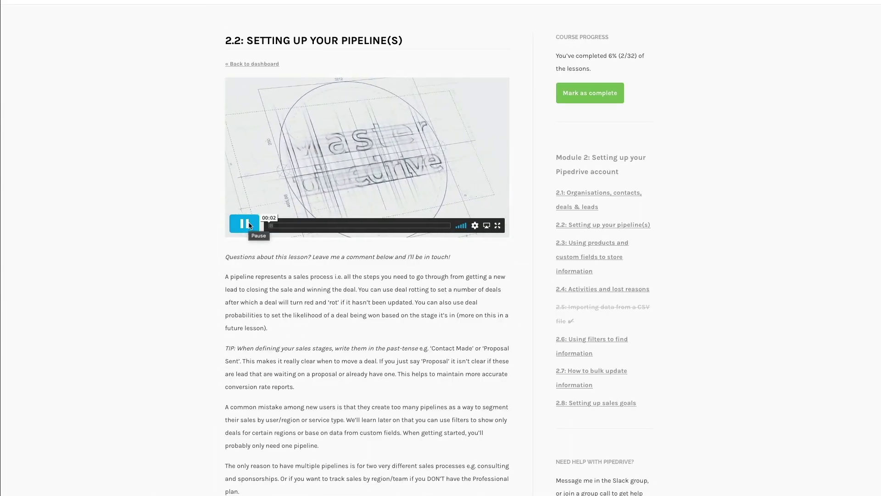